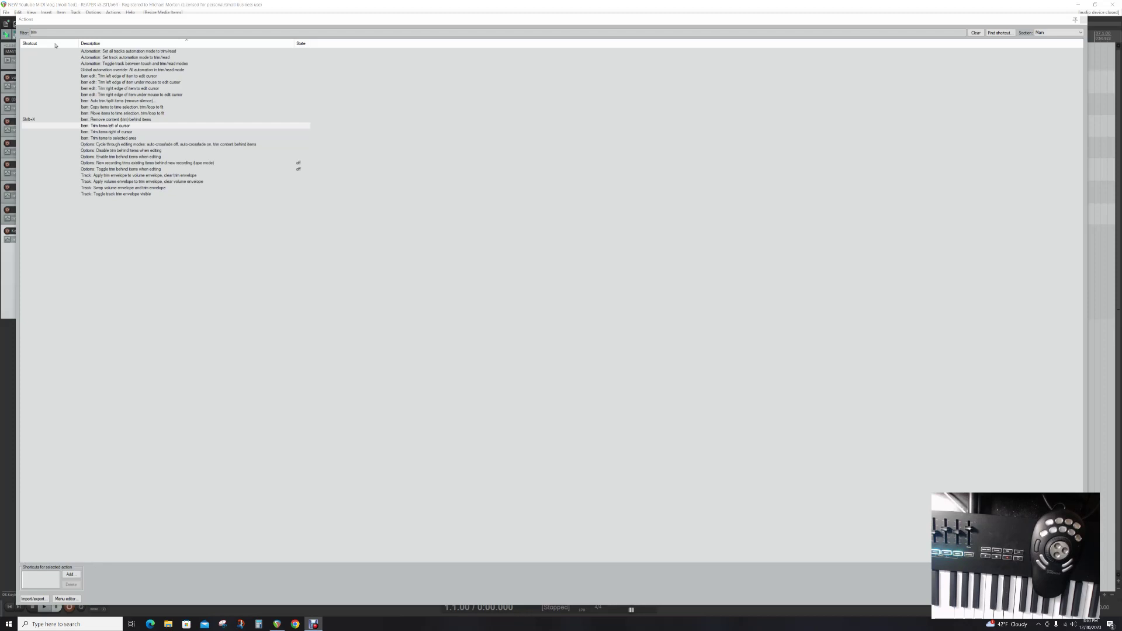
# - Focus the Actions list filter showing 'trim' matches, including the item trim-edge actions
pyautogui.click(40, 34)
pyautogui.click(48, 34)
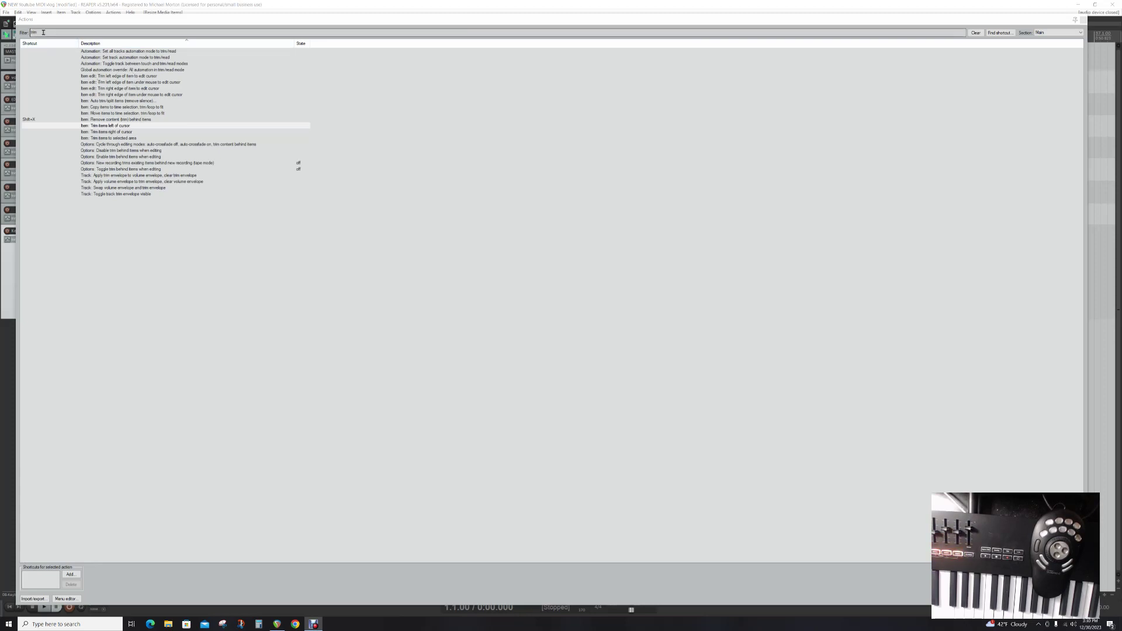